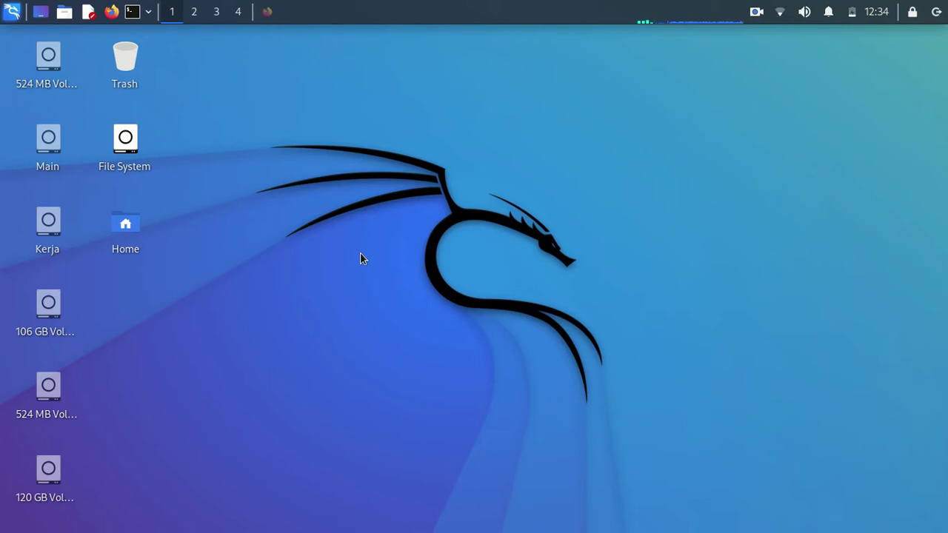
Search Google for 'tryhackme' in the private Firefox window and look over the results
click(268, 14)
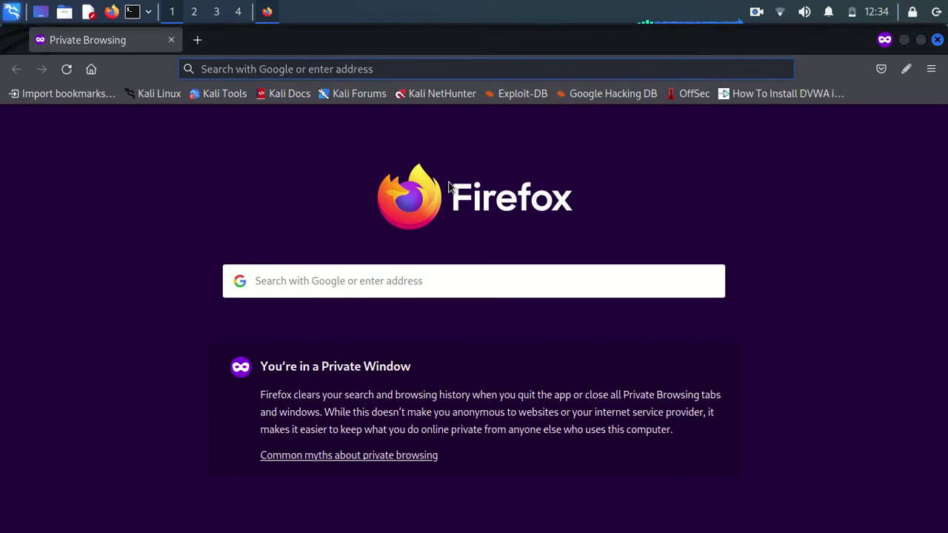
text(tryhackme)
key(Return)
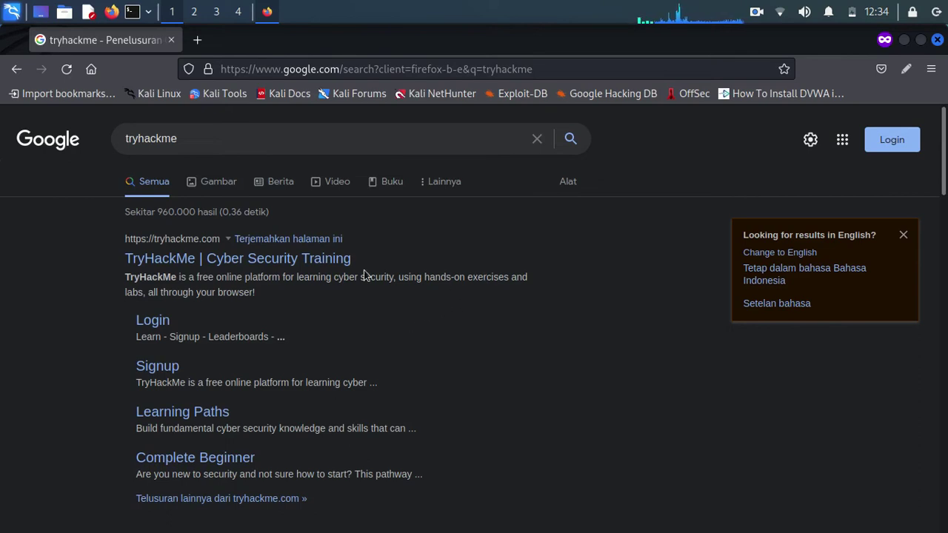
scroll(314, 329, down, 1)
scroll(314, 329, down, 2)
scroll(314, 330, up, 3)
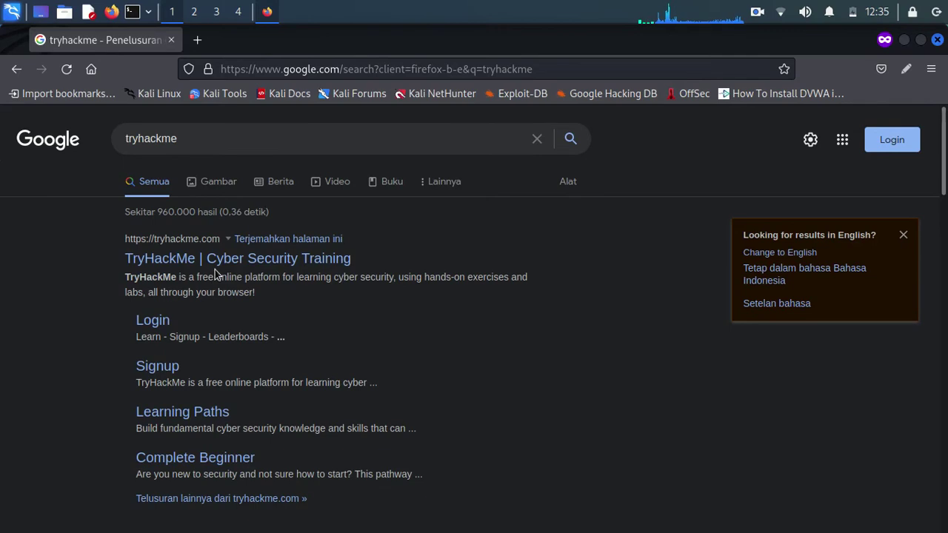
Go to tryhackme.com from the results, accept the cookie notice, and bring up the Join Now sign-up form
click(214, 261)
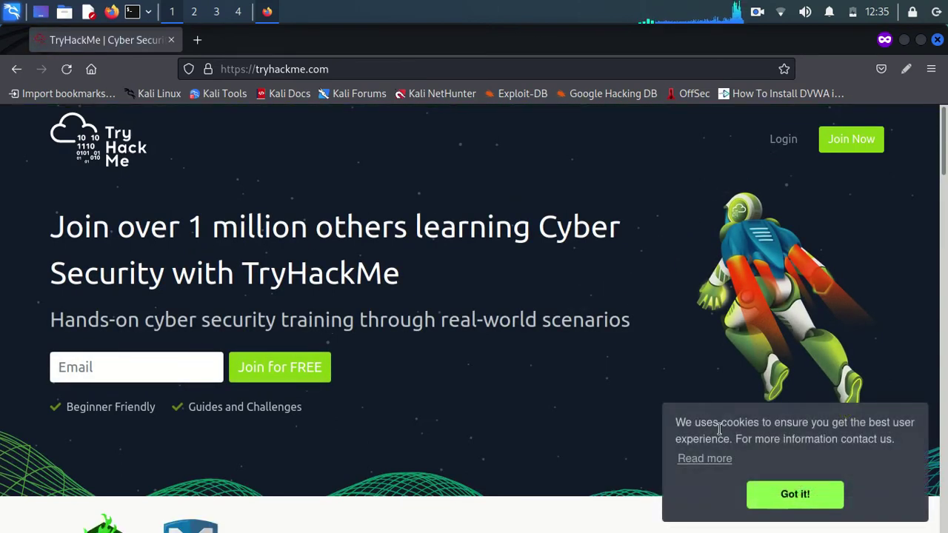
click(767, 501)
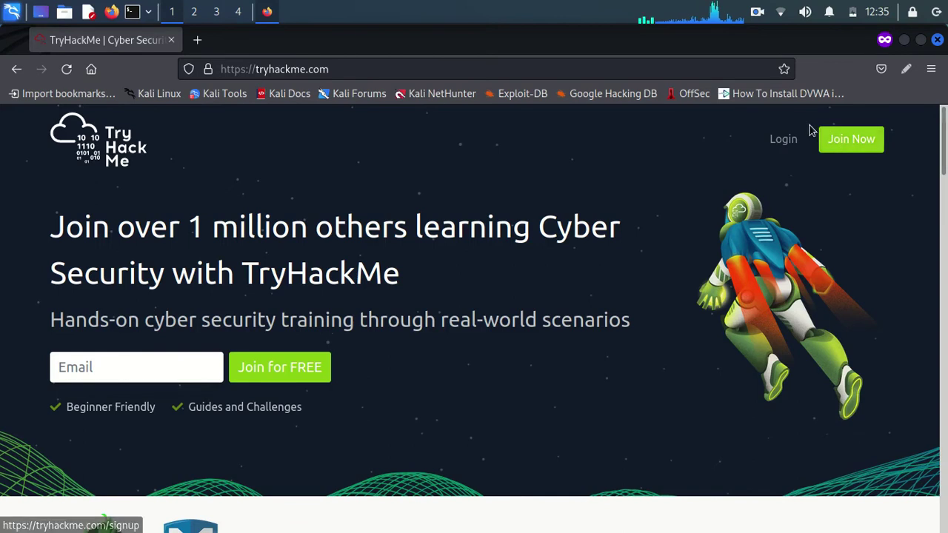
click(842, 137)
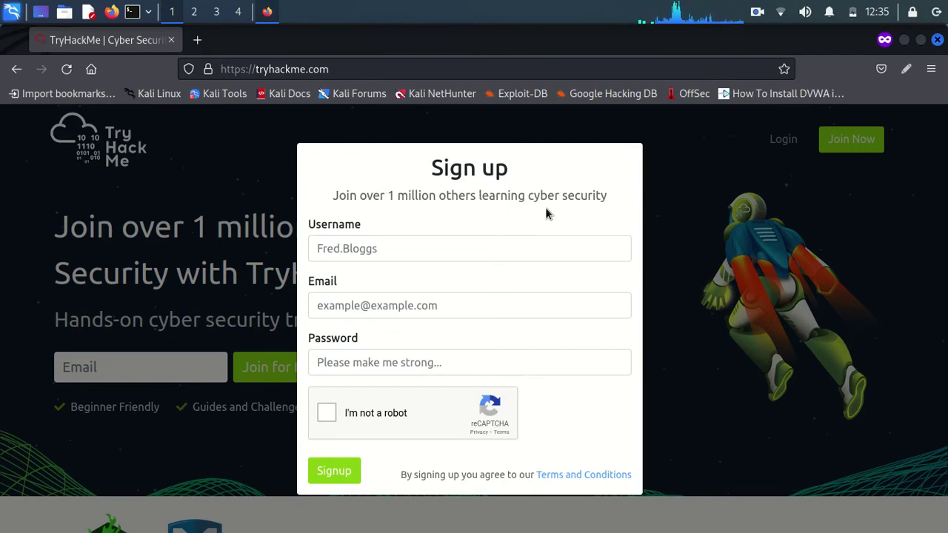
Enter a username, e-mail address and account password, tick 'I'm not a robot', and submit the signup
click(476, 248)
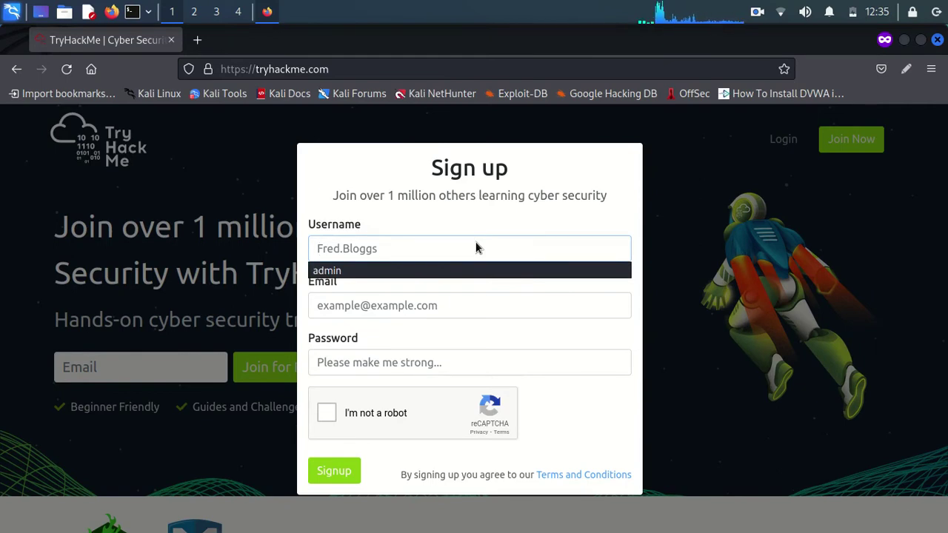
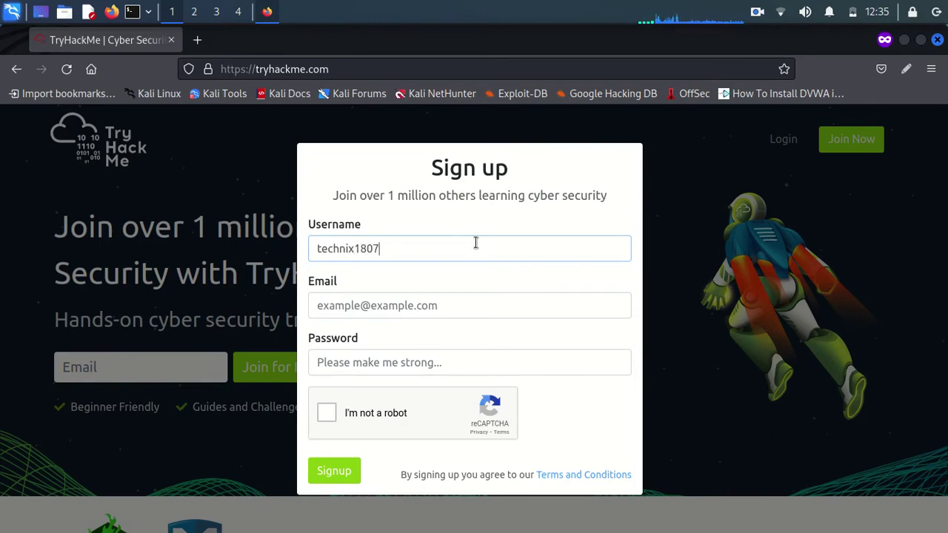
click(455, 303)
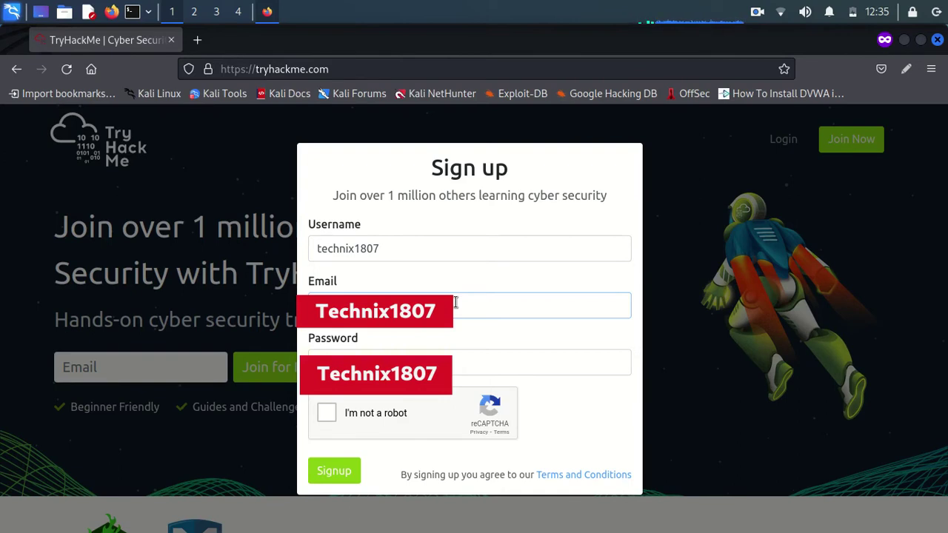
click(429, 363)
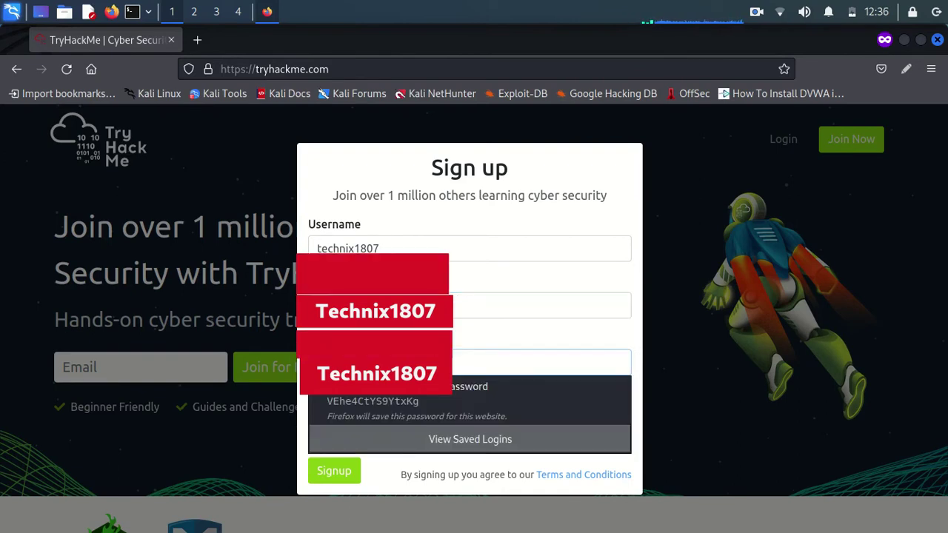
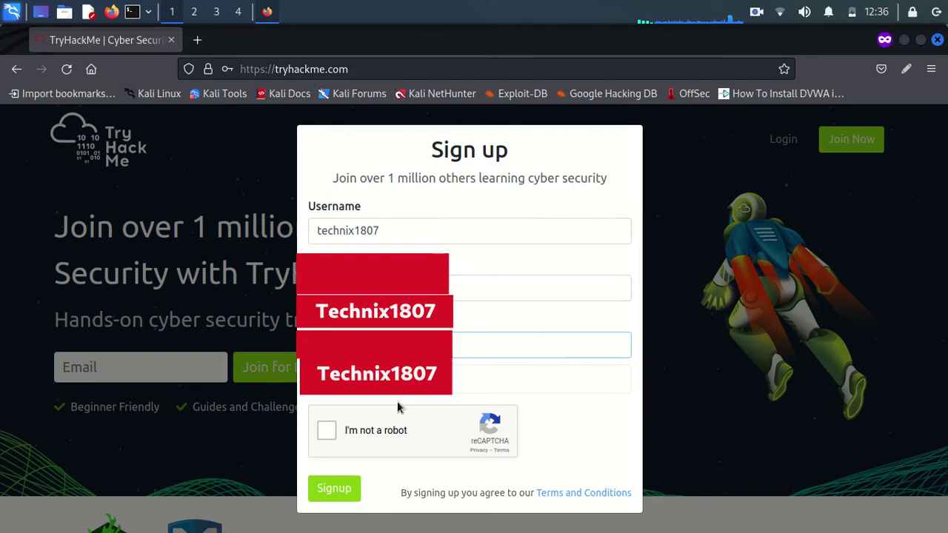
click(326, 432)
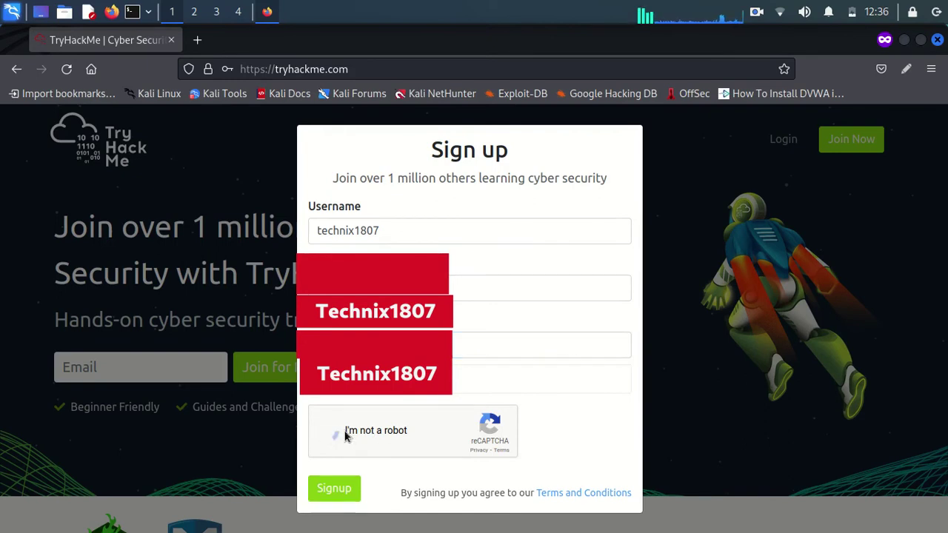
click(343, 490)
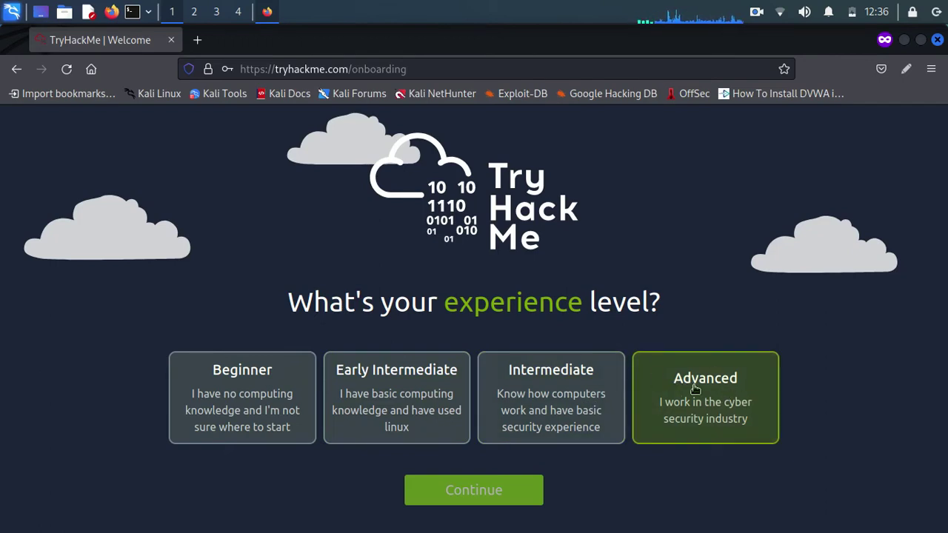
Choose Beginner as the experience level and 'As a hobby' as the reason for learning
click(242, 380)
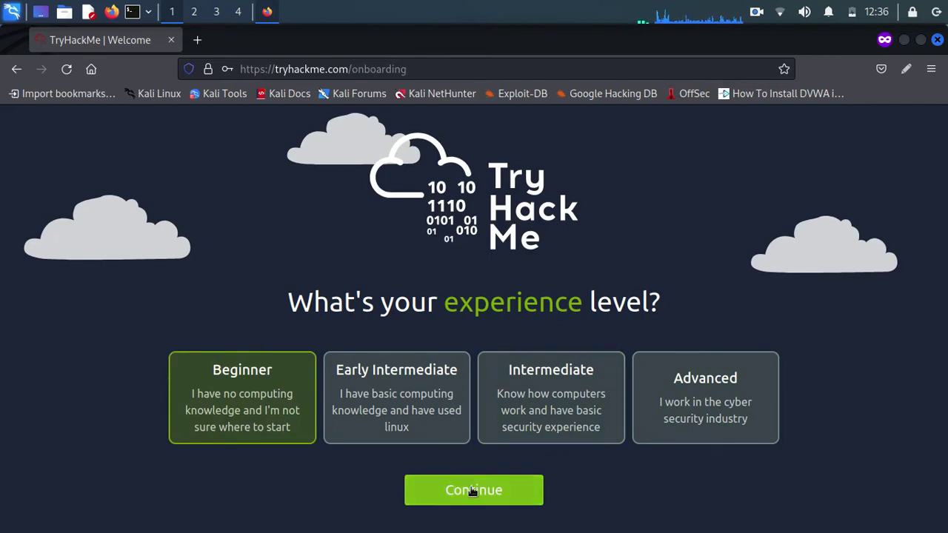
click(472, 491)
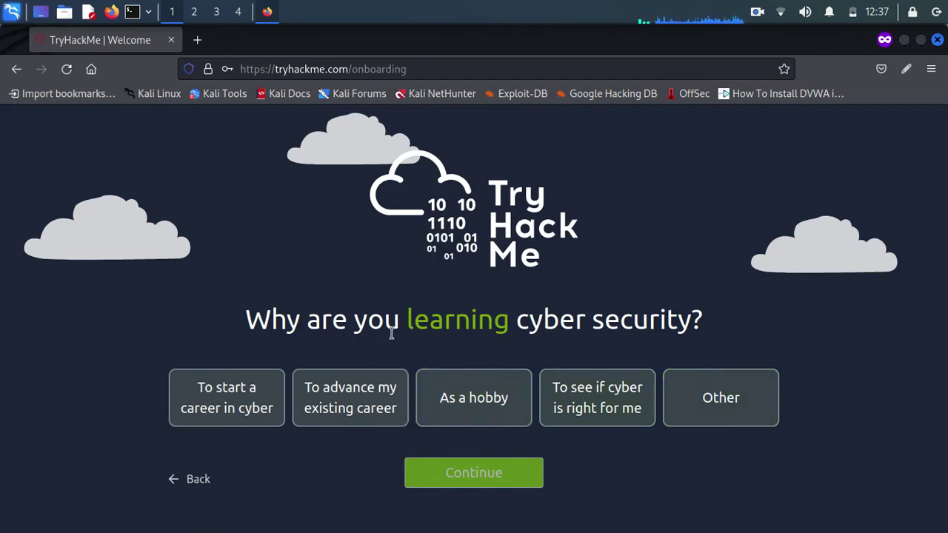
click(475, 400)
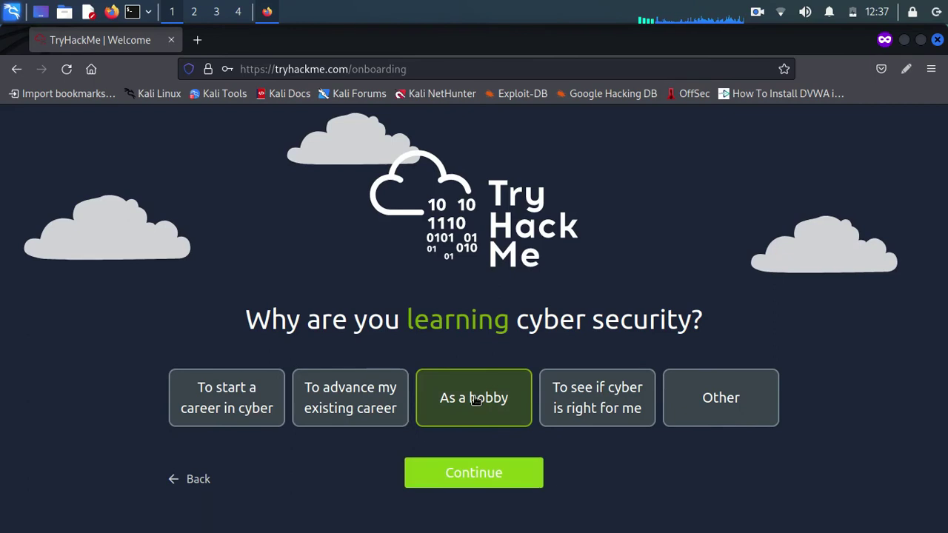
click(469, 472)
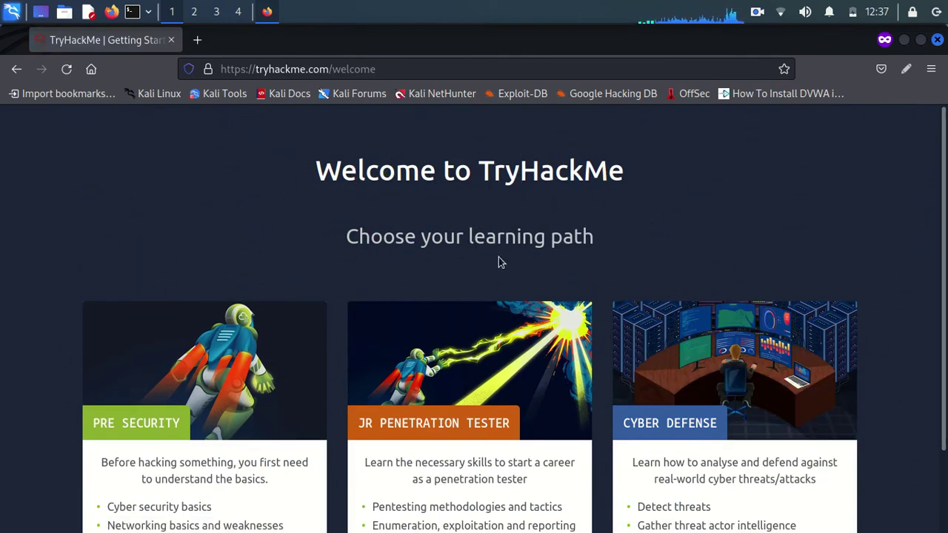
scroll(504, 259, down, 2)
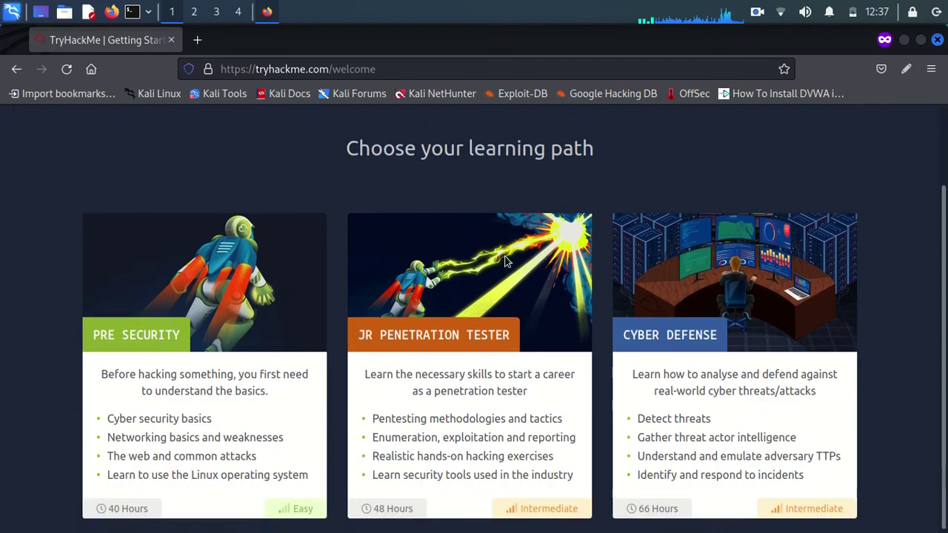
scroll(507, 260, up, 2)
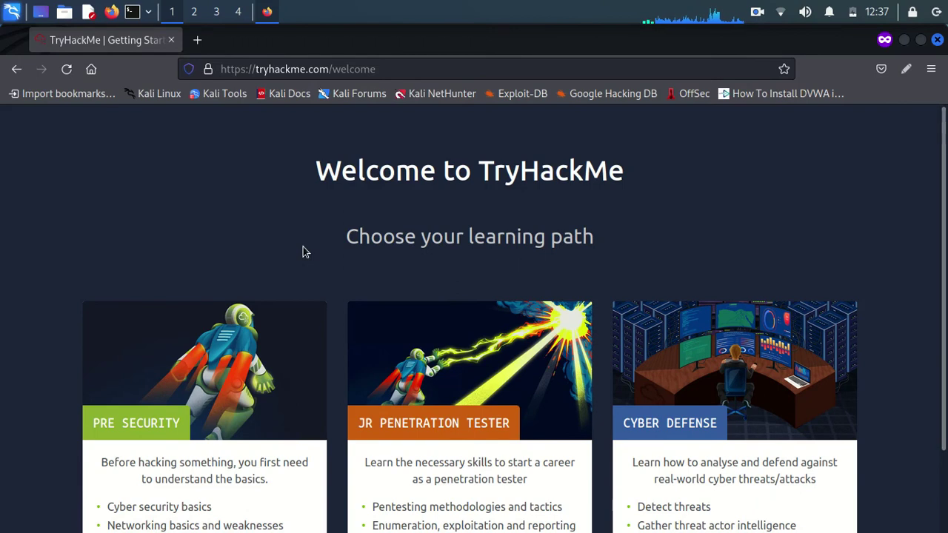
scroll(345, 237, down, 2)
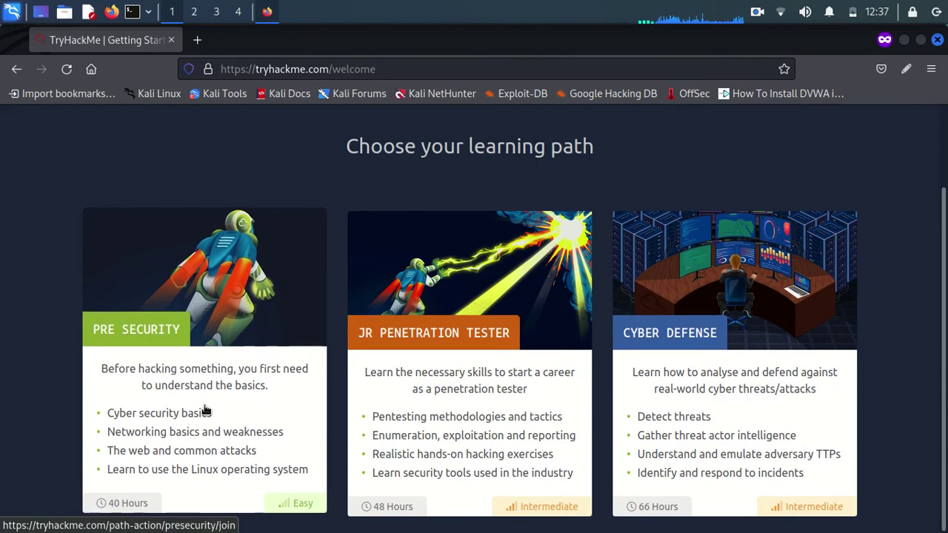
Join the Pre Security path, open the Learning Cyber Security room, read Task 1, then collapse it
click(192, 360)
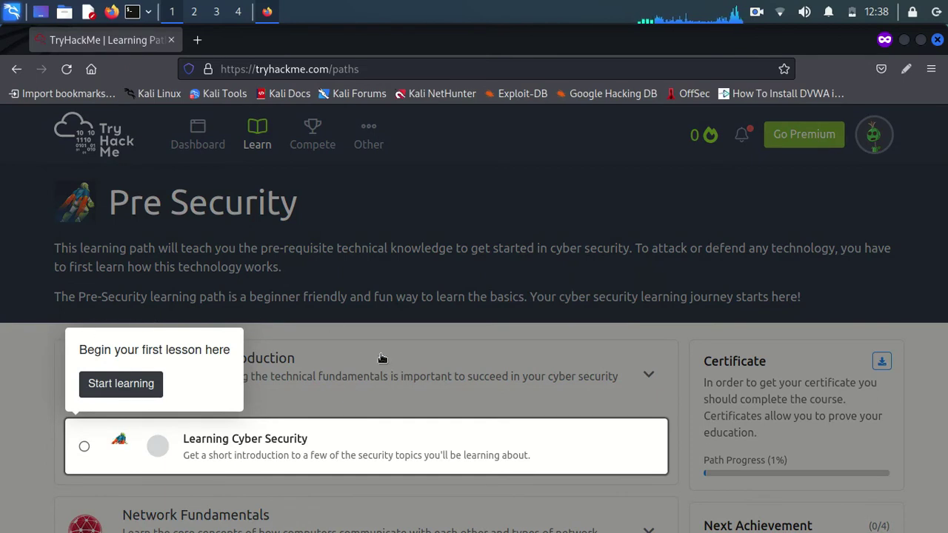
click(145, 386)
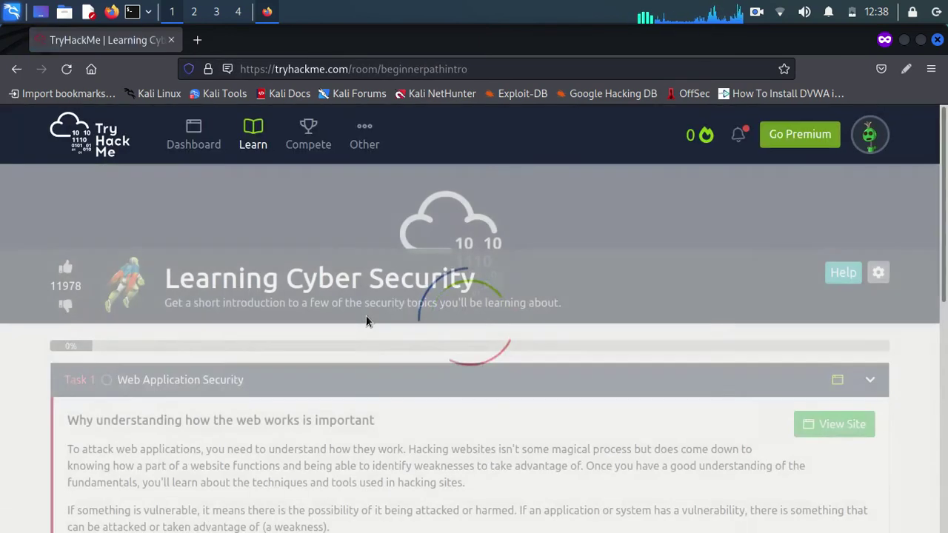
scroll(371, 317, down, 1)
scroll(368, 311, down, 2)
scroll(368, 311, up, 3)
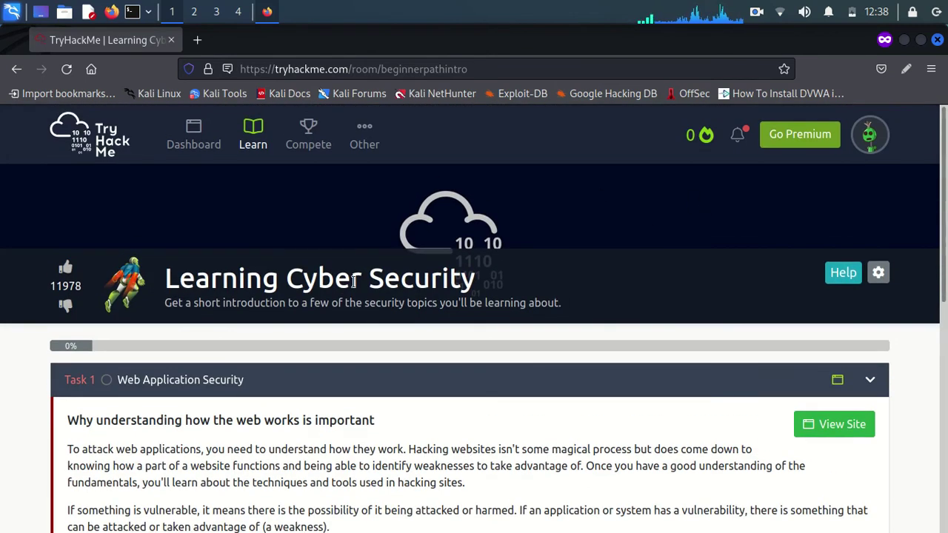
scroll(491, 350, down, 5)
scroll(491, 350, down, 3)
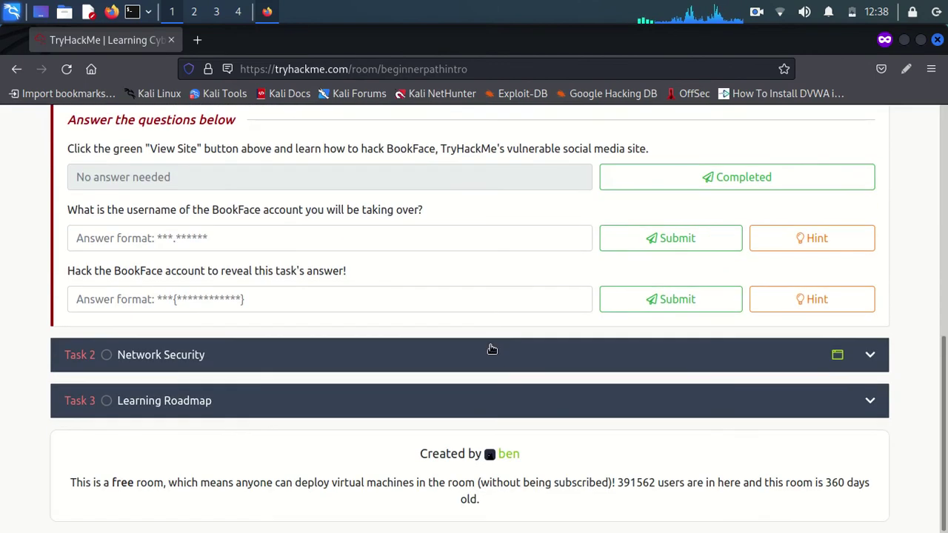
scroll(491, 349, up, 2)
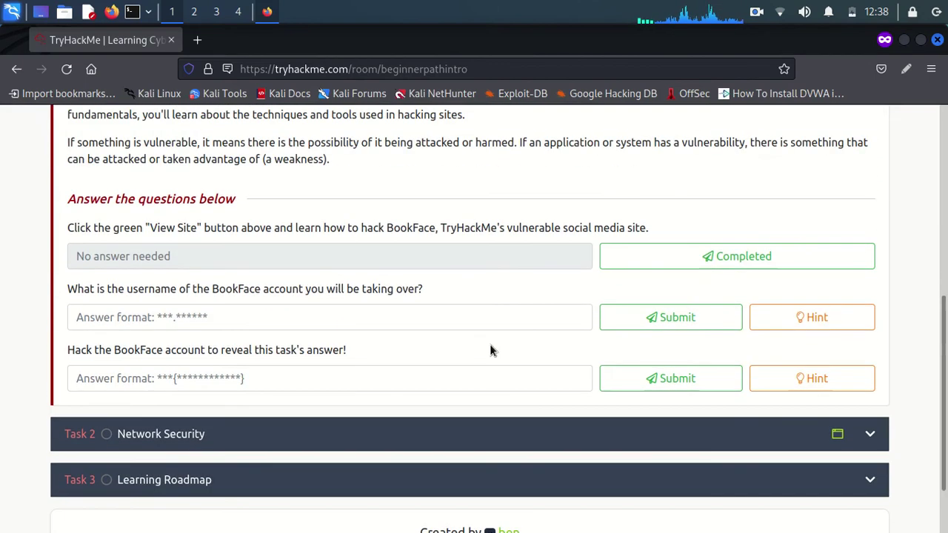
scroll(491, 351, up, 2)
scroll(491, 351, up, 3)
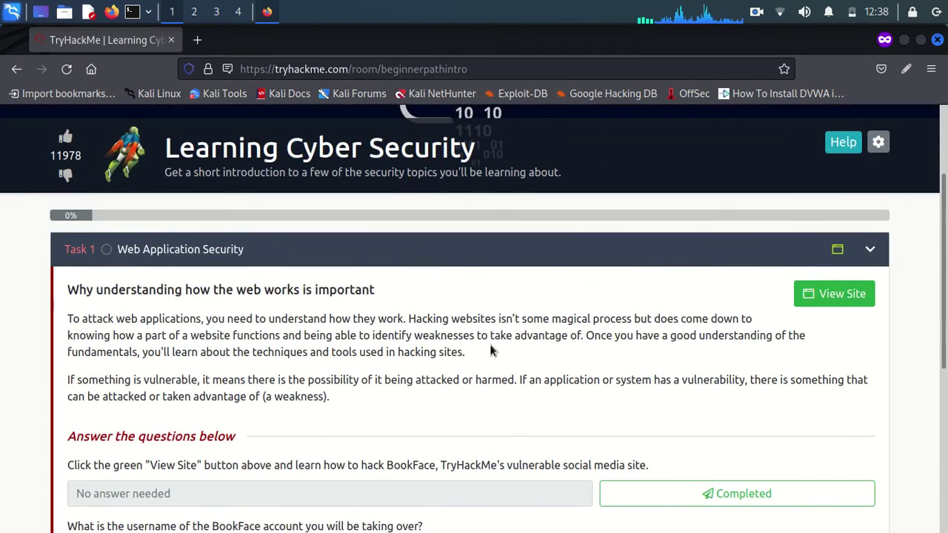
scroll(490, 344, up, 2)
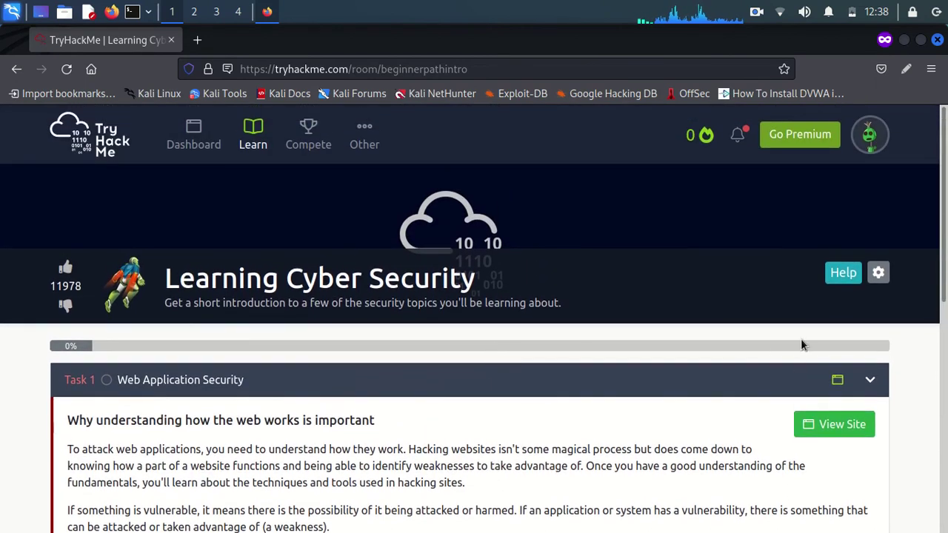
click(869, 381)
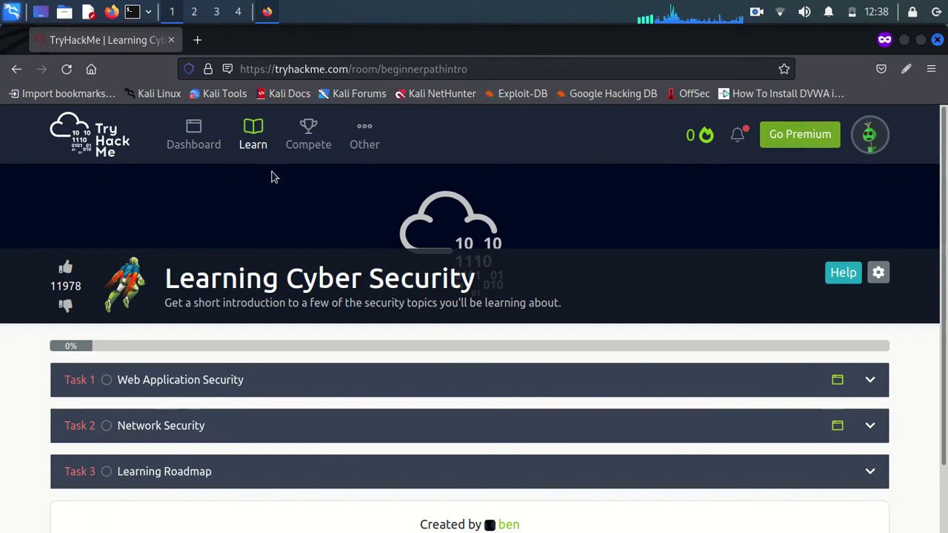
Browse the Badges page showing 0 badges earned, including Mr. Robot, Hash Cracker and Ice
click(706, 140)
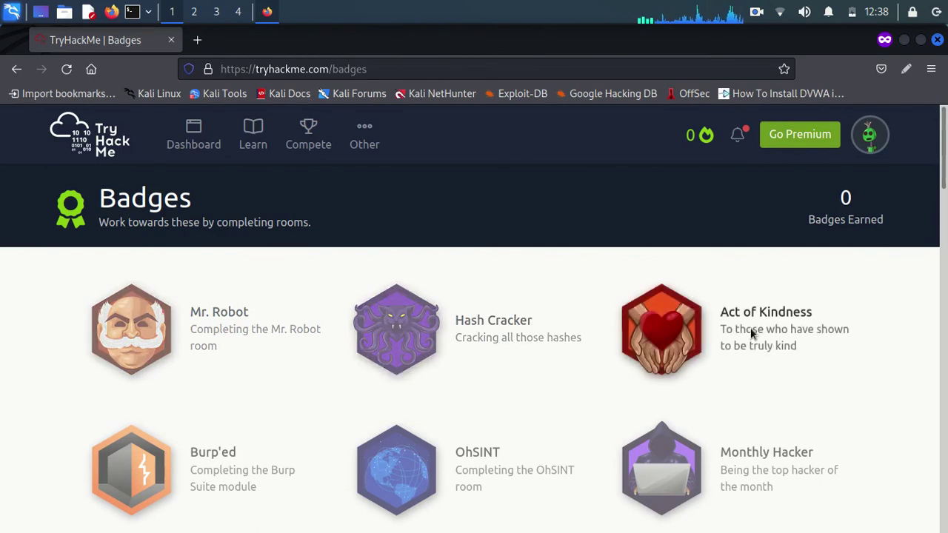
scroll(746, 317, down, 3)
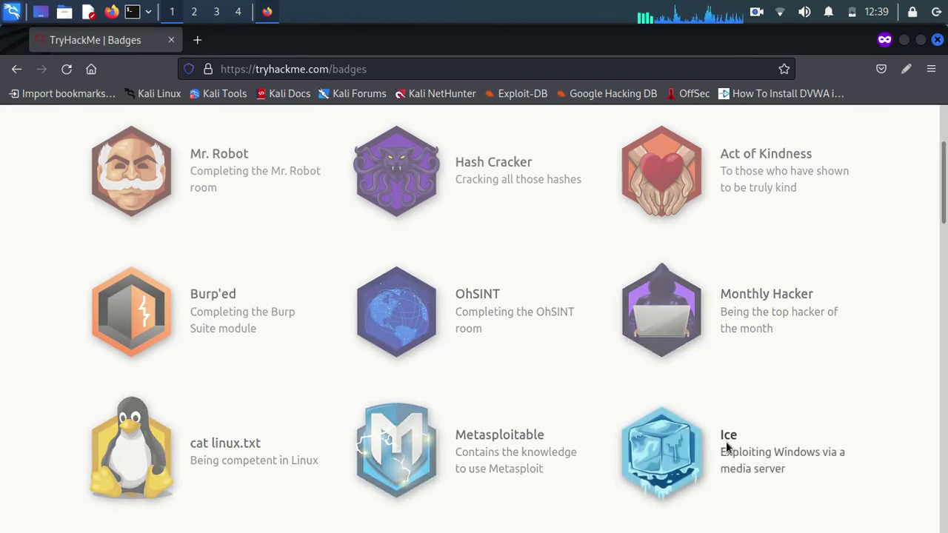
scroll(725, 442, down, 2)
scroll(745, 425, down, 3)
scroll(745, 425, up, 4)
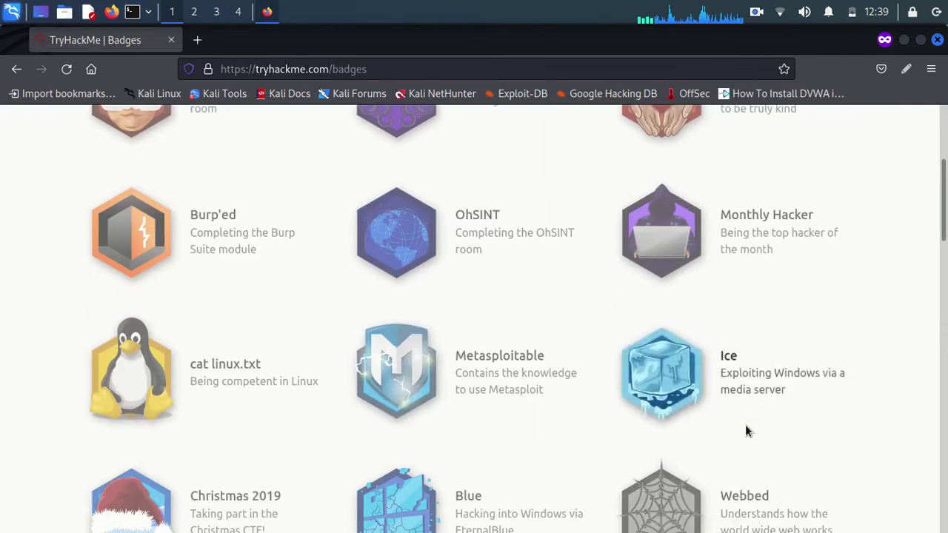
scroll(745, 424, up, 3)
click(869, 142)
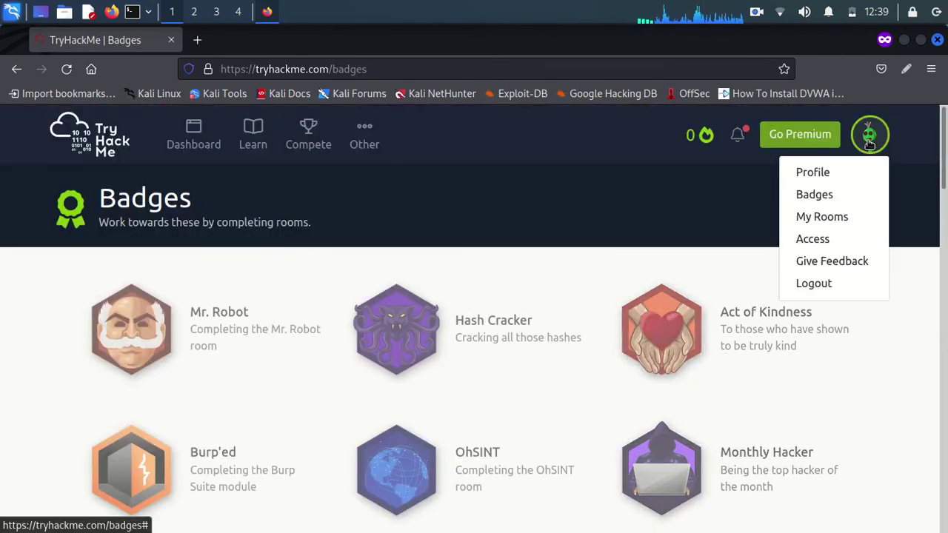
View My Rooms, listing the single joined room Learning Cyber Security (Easy)
click(842, 219)
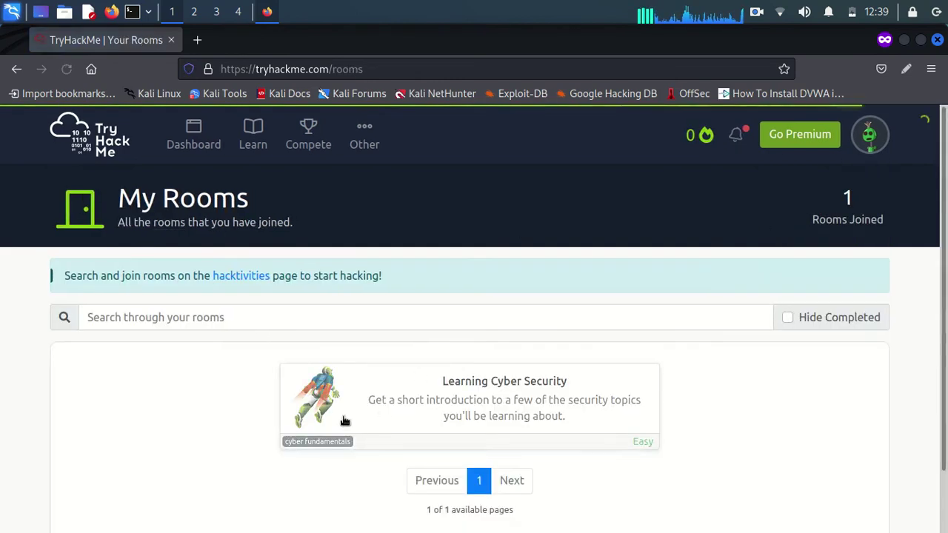
scroll(615, 366, down, 2)
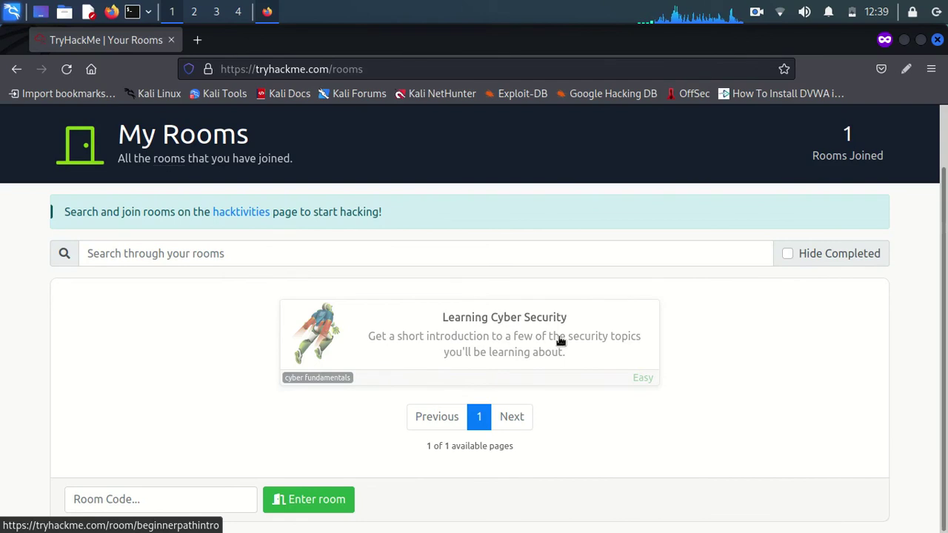
scroll(696, 325, up, 2)
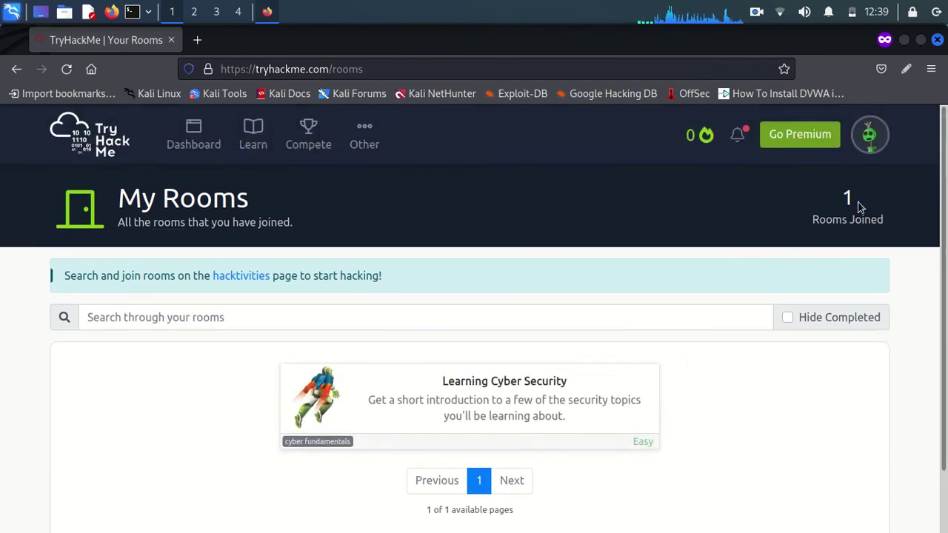
click(870, 134)
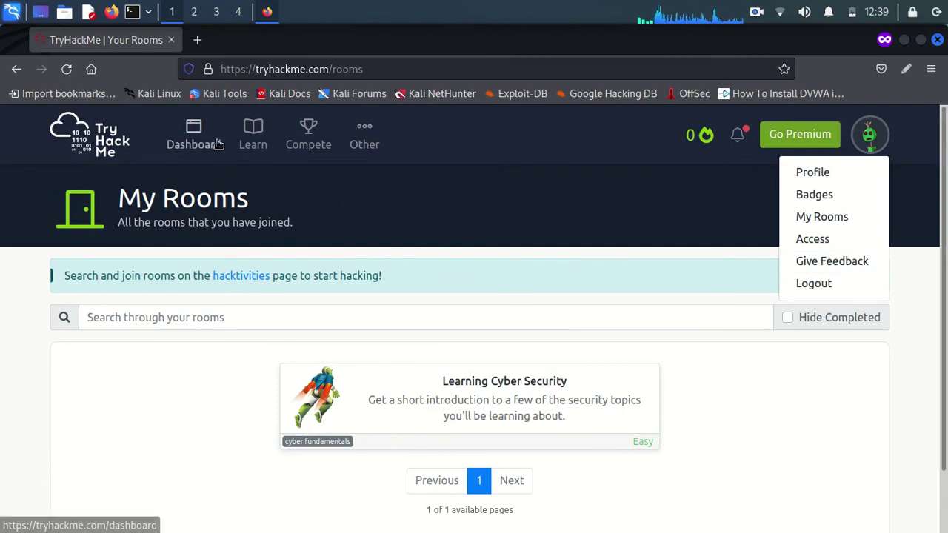
Open the Dashboard showing Pre Security at 0% and the verify-email notice
click(195, 131)
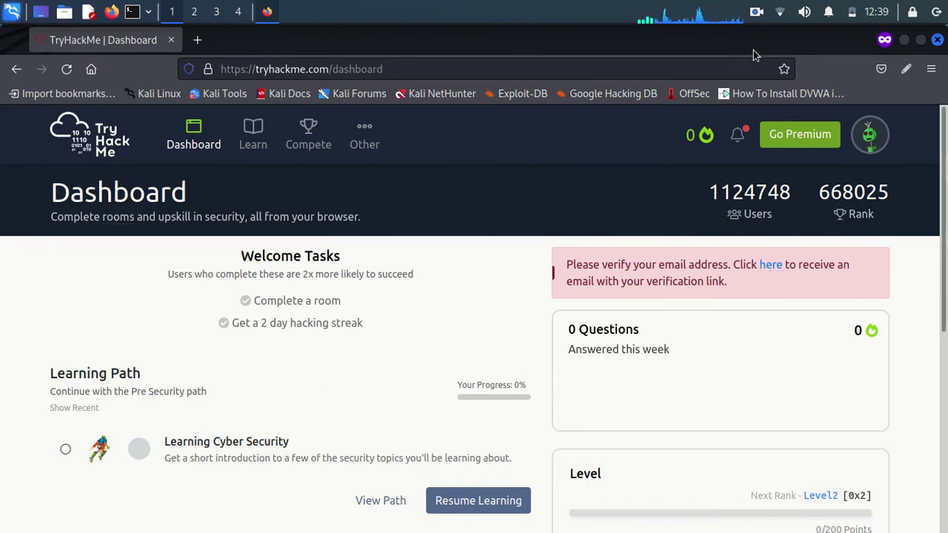
click(756, 14)
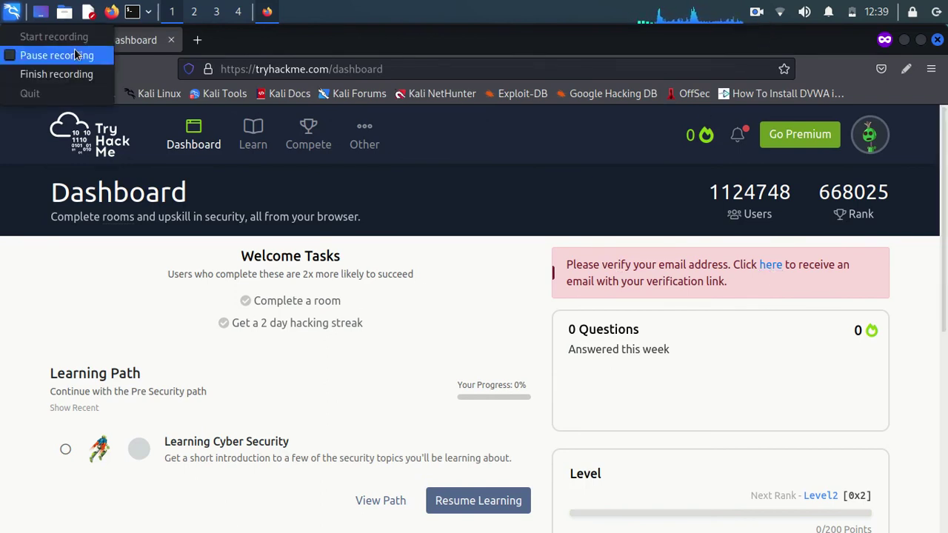
Open TryHackMe's 'Thanks for signing up' email in Gmail and follow its Verify Email link
click(74, 54)
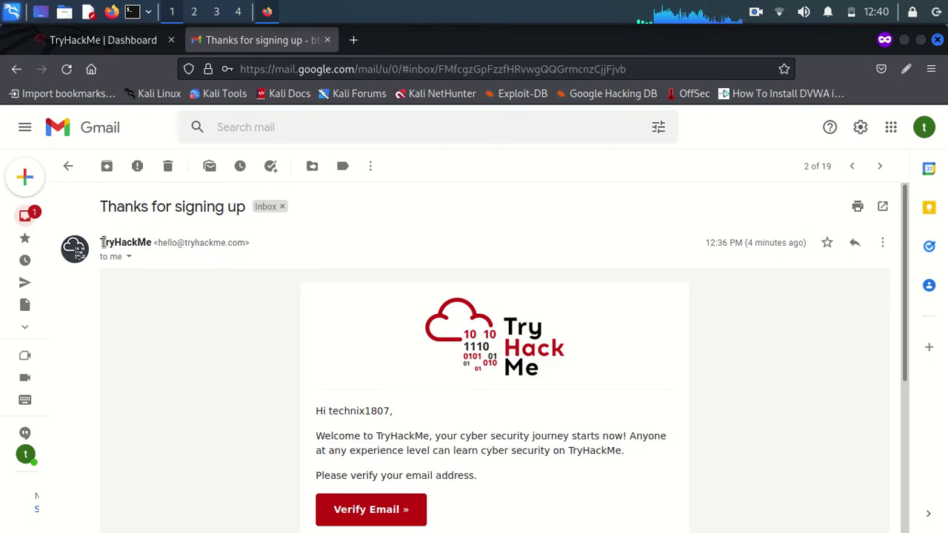
drag(103, 242, 150, 243)
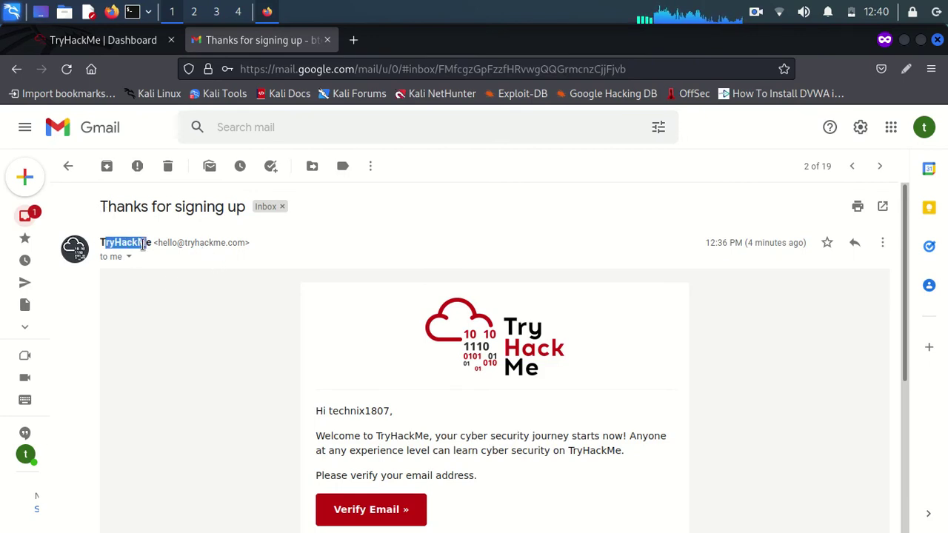
click(413, 241)
scroll(413, 241, down, 5)
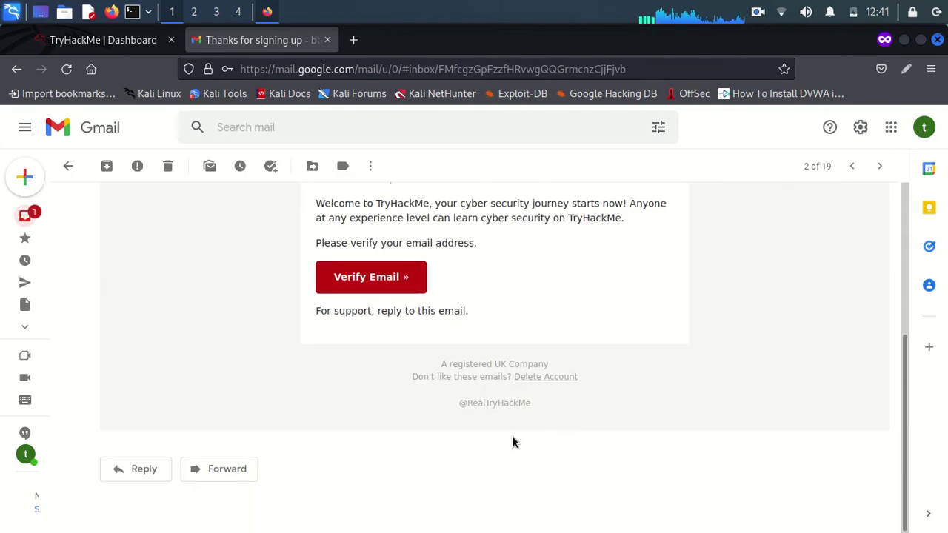
click(364, 286)
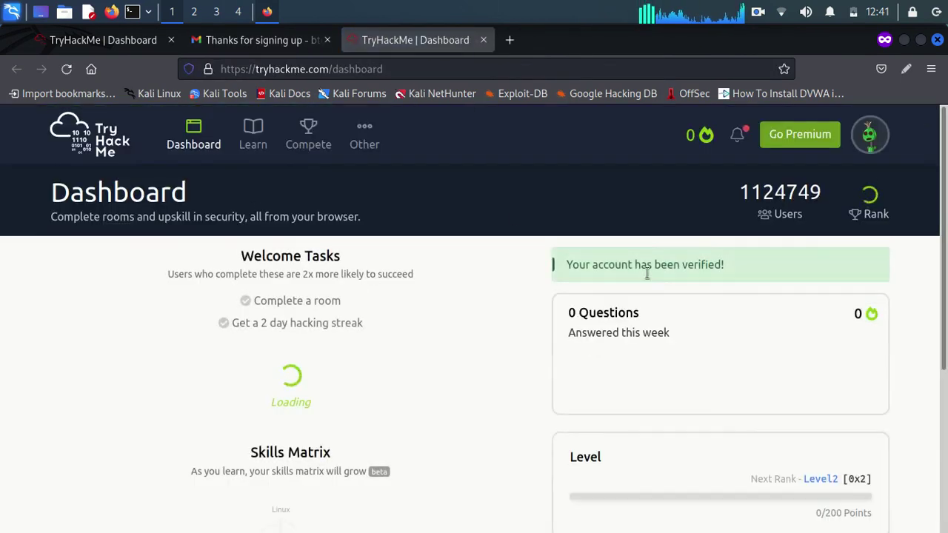
Close the old unverified Dashboard tab, keeping the verified Dashboard showing rank 668025
scroll(378, 368, down, 3)
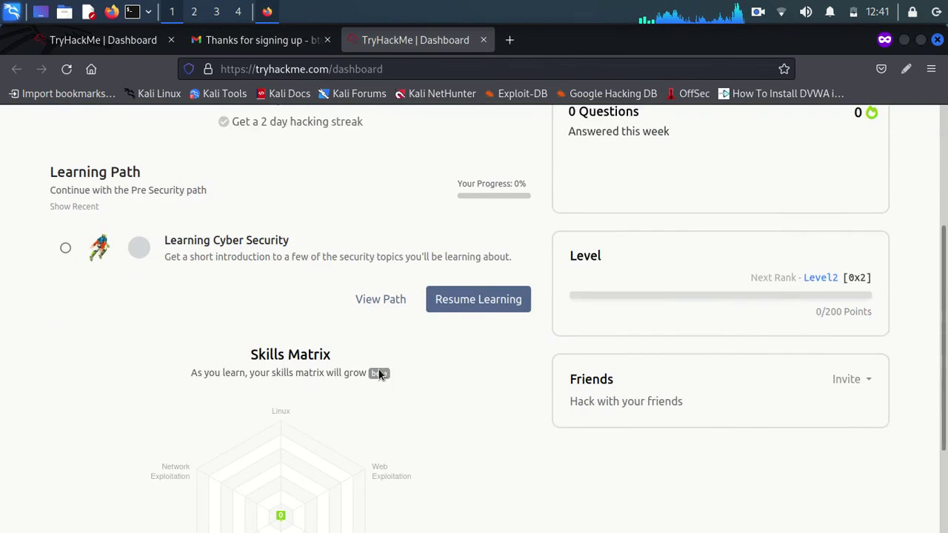
scroll(379, 370, down, 2)
scroll(378, 366, up, 4)
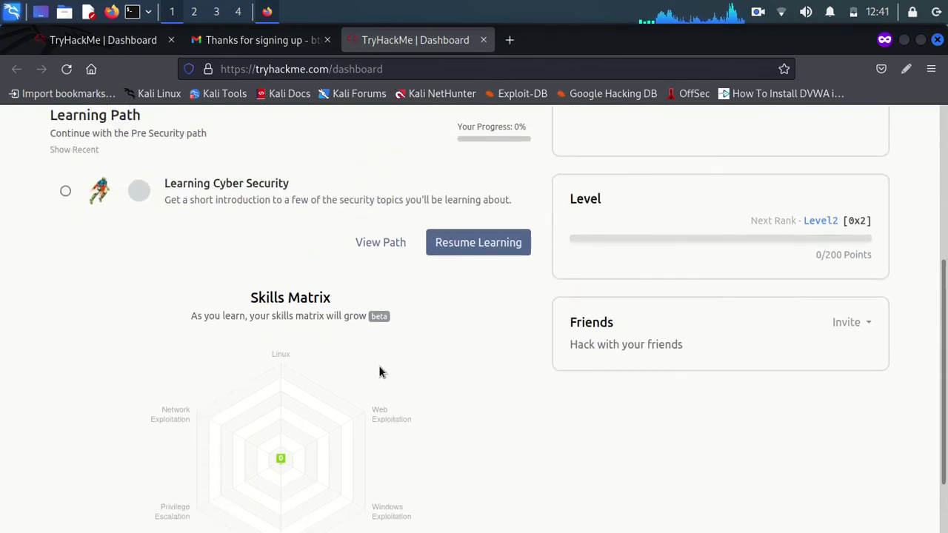
click(137, 42)
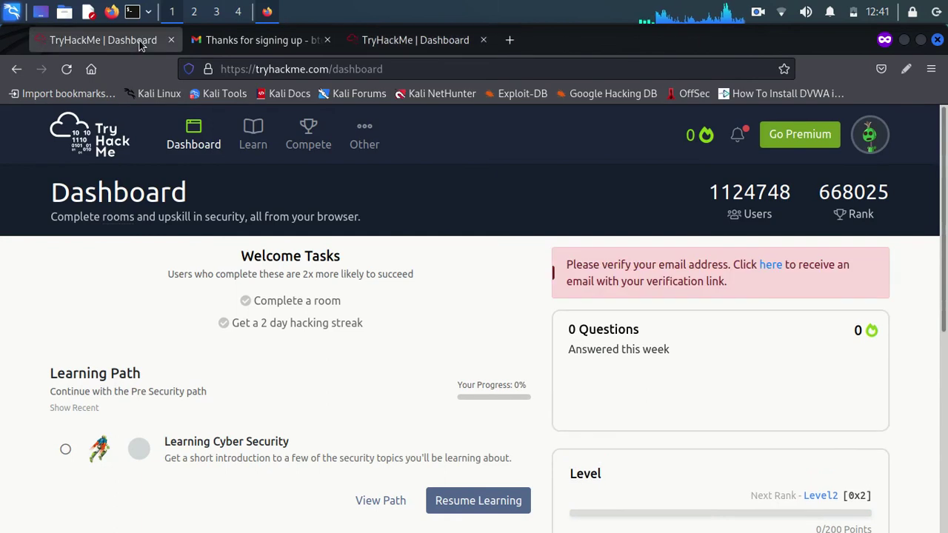
click(170, 40)
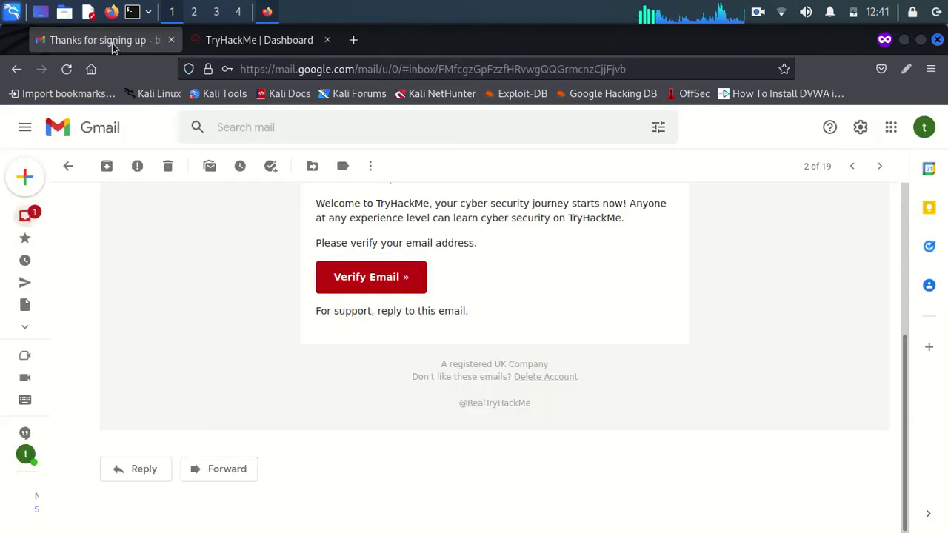
click(254, 42)
scroll(416, 325, down, 2)
scroll(415, 322, up, 4)
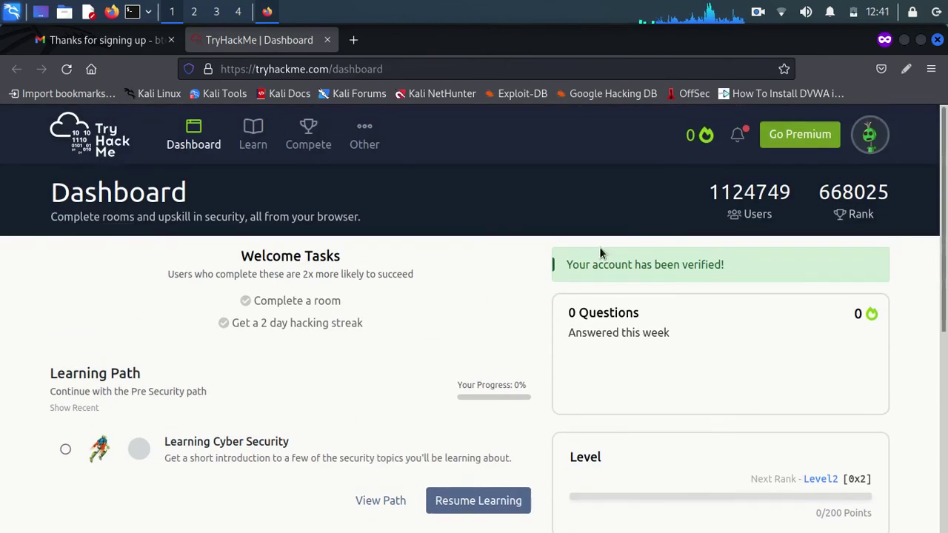